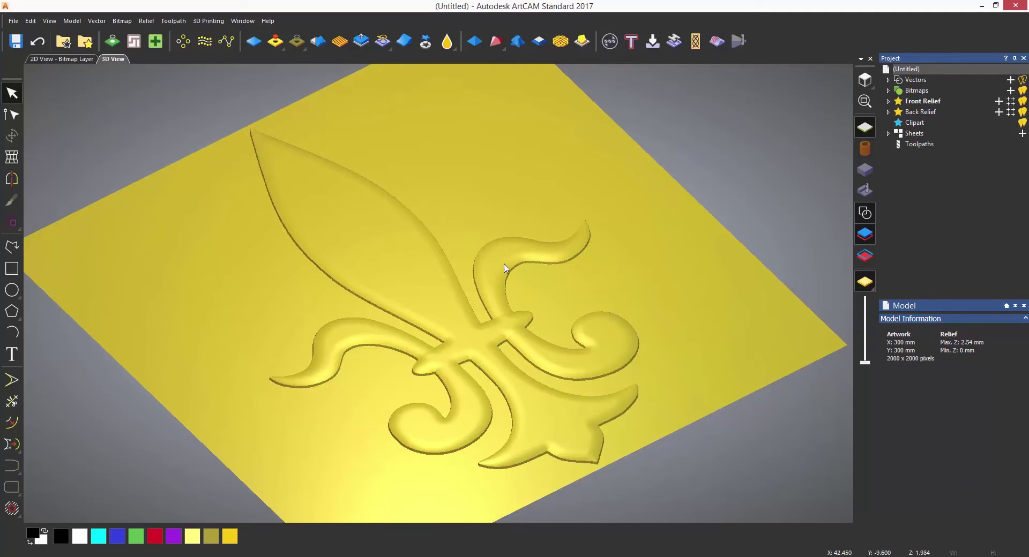
Cut the fleur-de-lis out as relief clipart and scale it about its centre to roughly 90 mm wide
{"action": "left_click", "coordinate": [433, 47]}
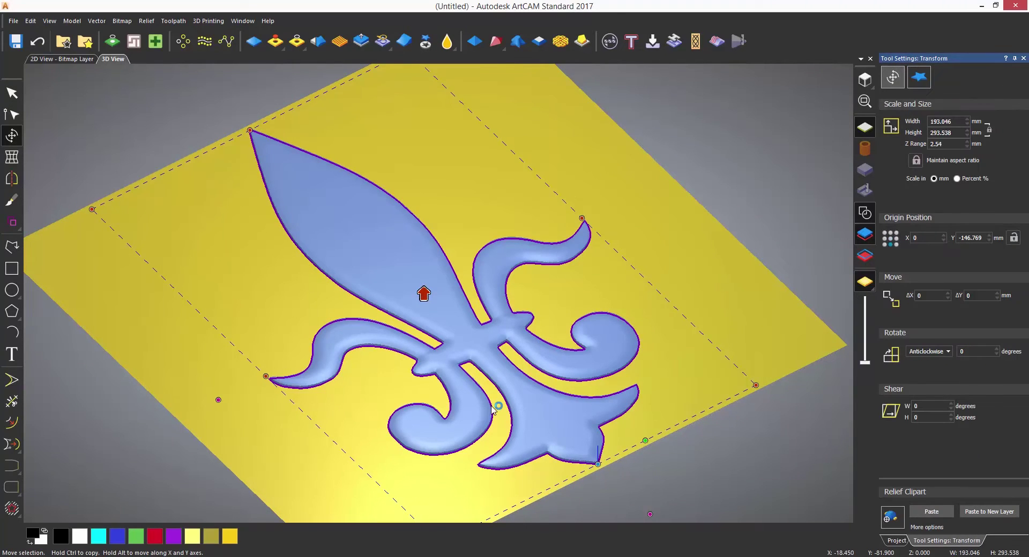
{"action": "left_click", "coordinate": [890, 241]}
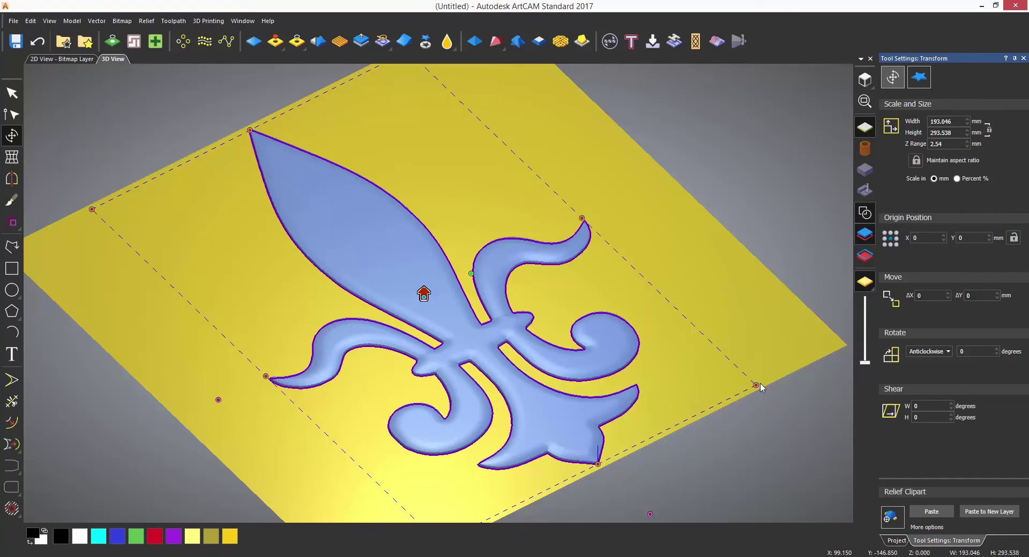
{"action": "left_click_drag", "start_coordinate": [755, 383], "coordinate": [576, 305]}
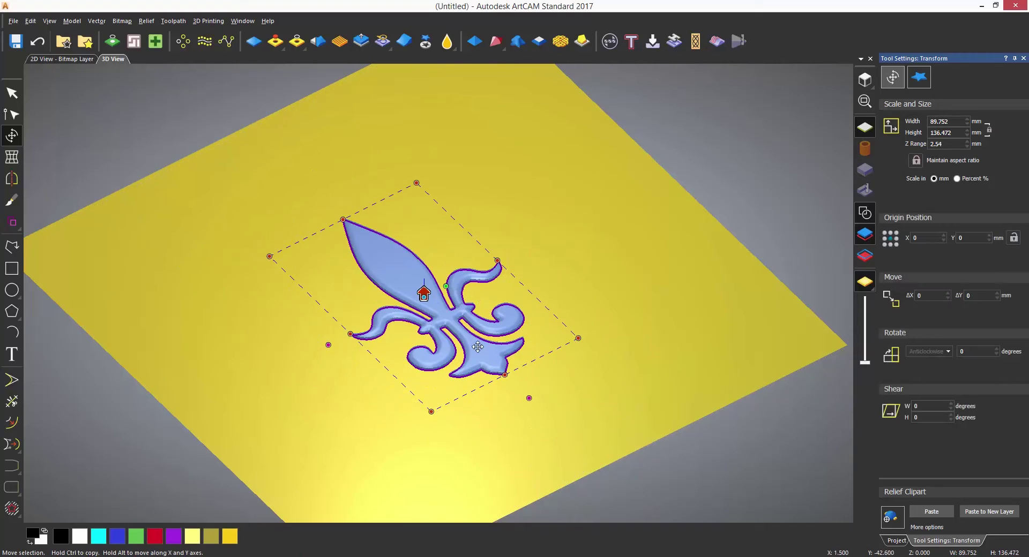
Move the smaller fleur-de-lis up-left and rotate a 180° copy around its base
{"action": "left_click_drag", "start_coordinate": [452, 308], "coordinate": [373, 232]}
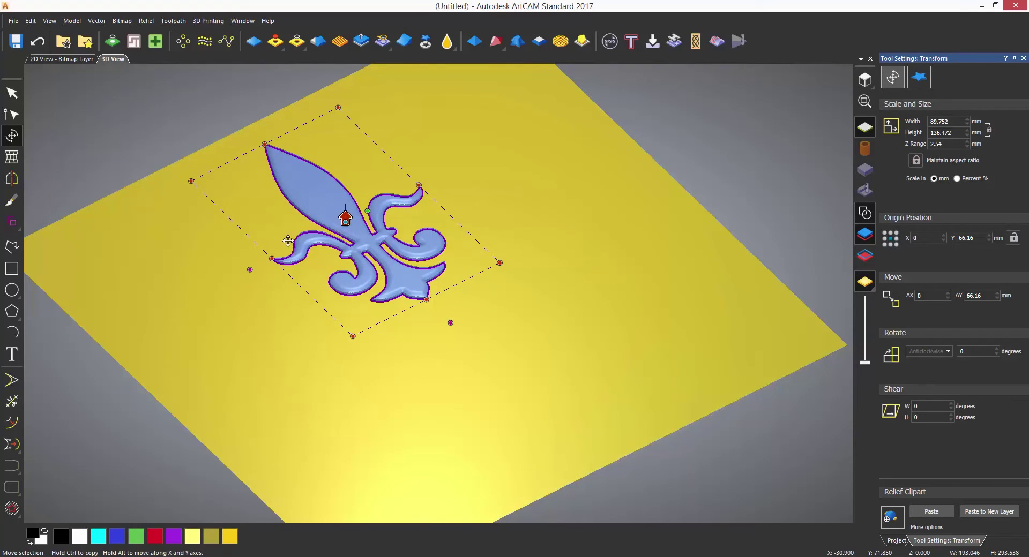
{"action": "left_click_drag", "start_coordinate": [370, 253], "coordinate": [423, 300]}
{"action": "left_click_drag", "start_coordinate": [619, 247], "coordinate": [328, 358]}
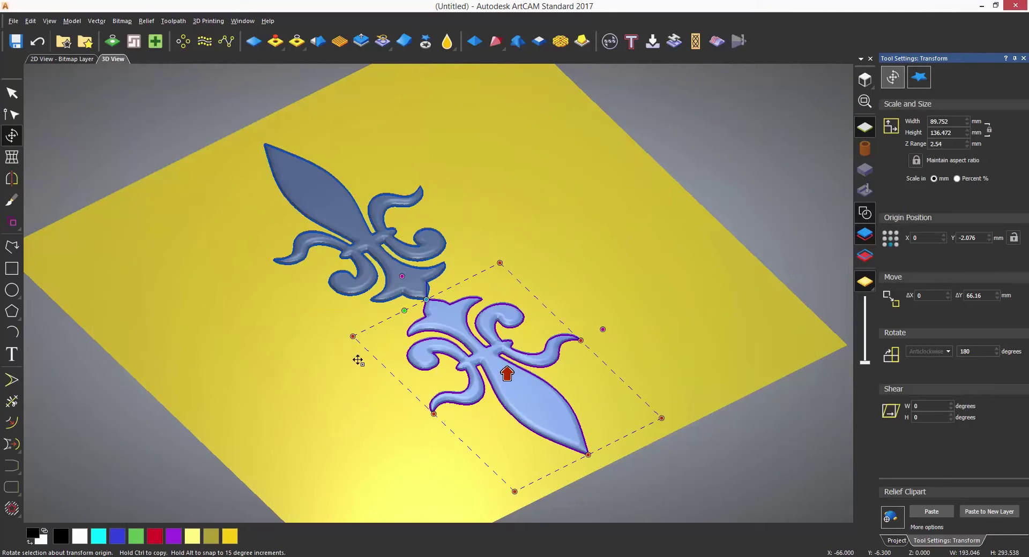
Zoom in and slide the upside-down copy up so its base overlaps the original's base
{"action": "scroll", "coordinate": [429, 298], "scroll_direction": "up", "scroll_amount": 5}
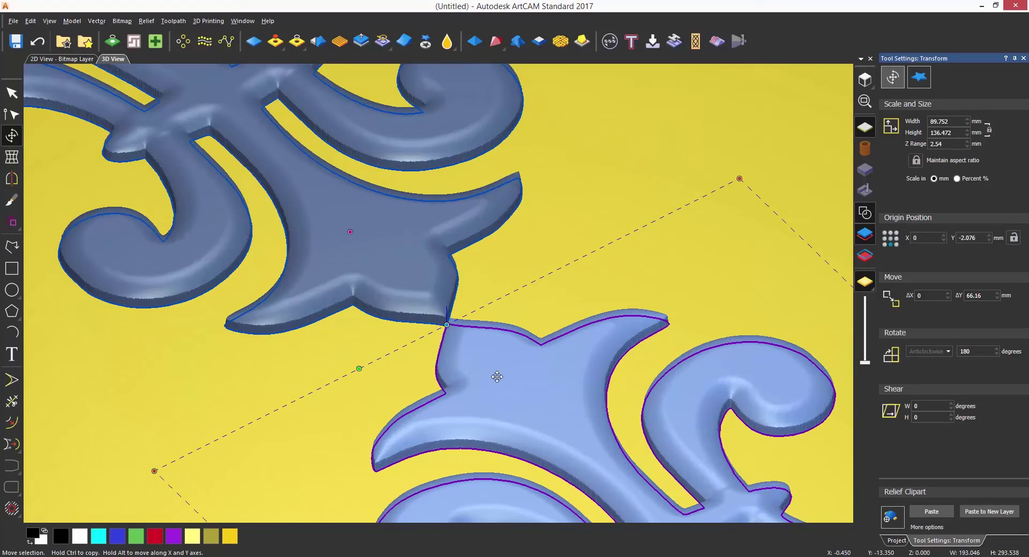
{"action": "left_click_drag", "start_coordinate": [497, 377], "coordinate": [404, 246]}
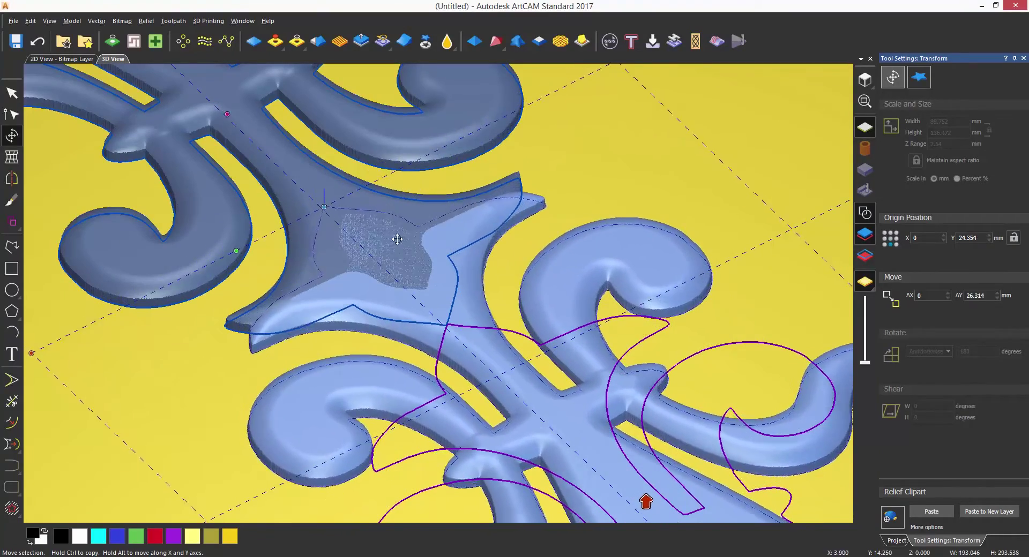
Drop the copy at the base junction and raise the combined clipart's Z range to 4 mm
{"action": "key", "text": "alt"}
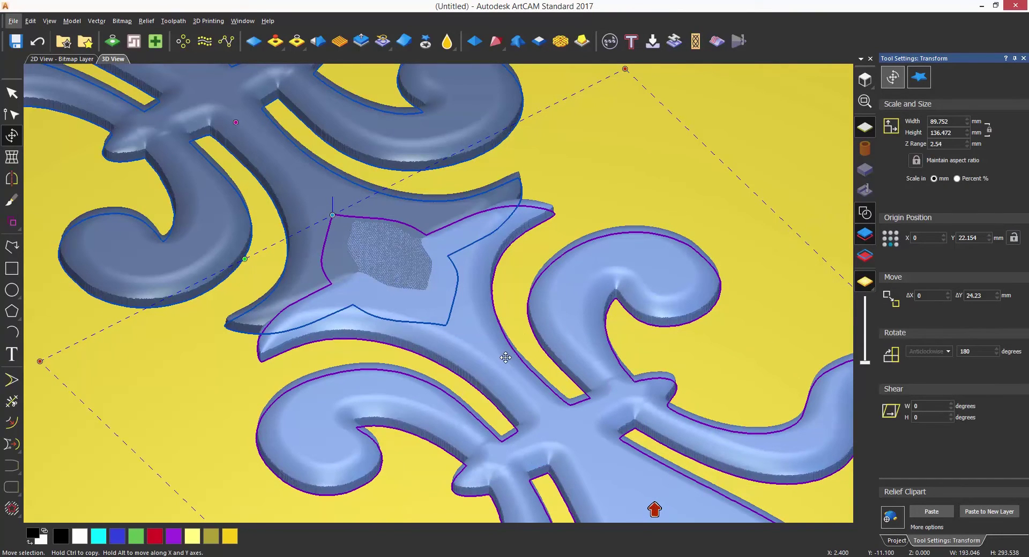
{"action": "key", "text": "alt"}
{"action": "scroll", "coordinate": [504, 354], "scroll_direction": "down", "scroll_amount": 3}
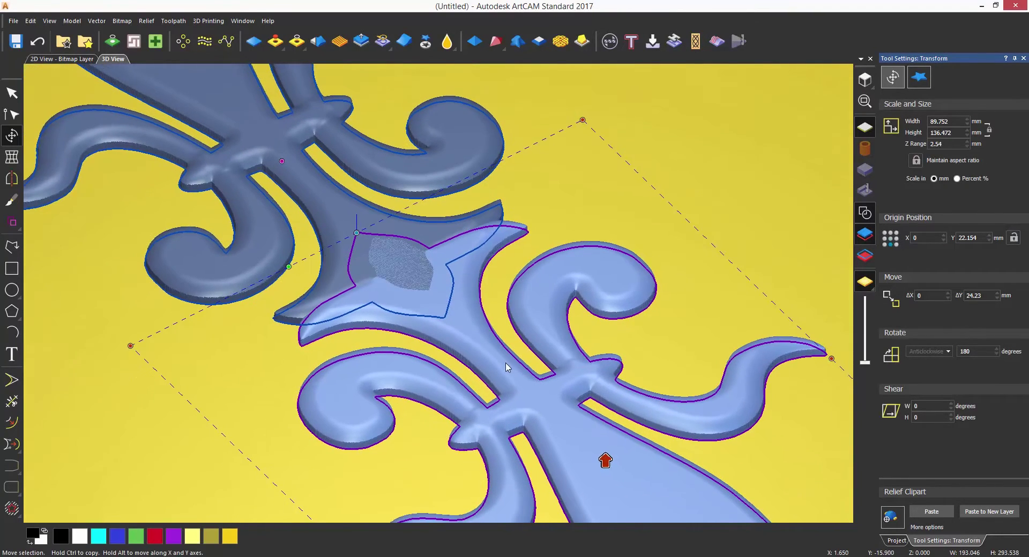
{"action": "mouse_move", "coordinate": [606, 460]}
{"action": "left_mouse_down"}
{"action": "mouse_move", "coordinate": [606, 434]}
{"action": "mouse_move", "coordinate": [604, 464]}
{"action": "mouse_move", "coordinate": [606, 455]}
{"action": "left_mouse_up"}
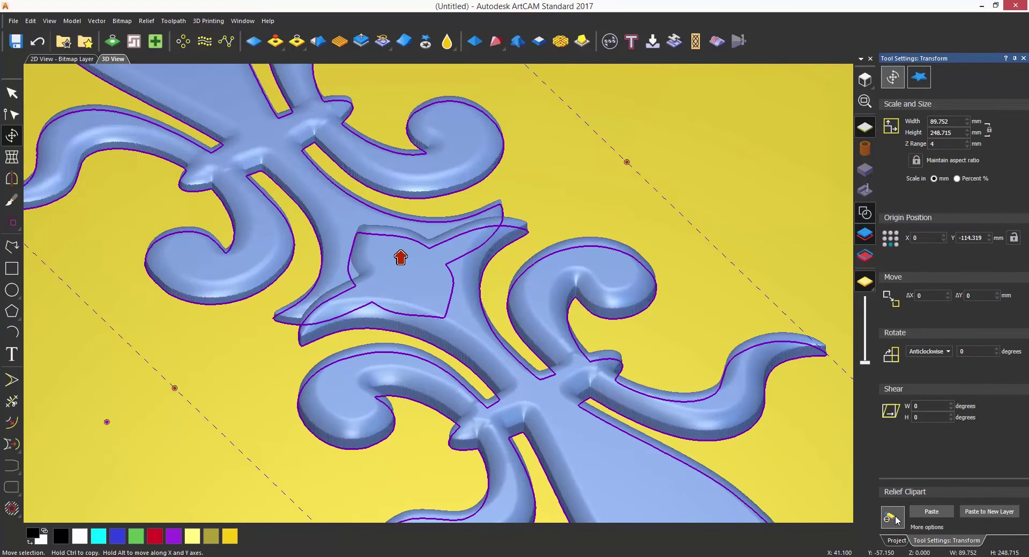
{"action": "left_click", "coordinate": [892, 516]}
{"action": "left_click", "coordinate": [929, 511]}
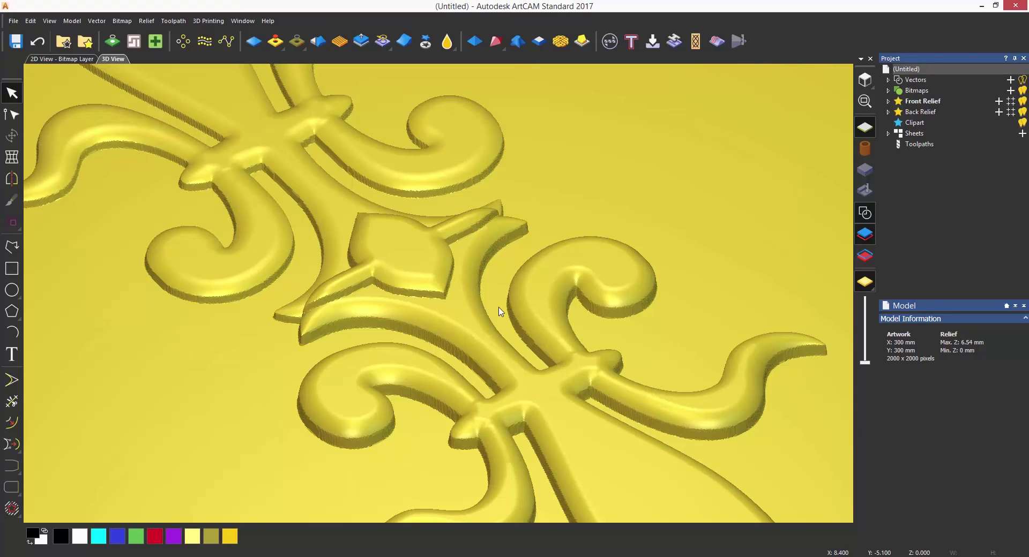
{"action": "key", "text": "ctrl+z"}
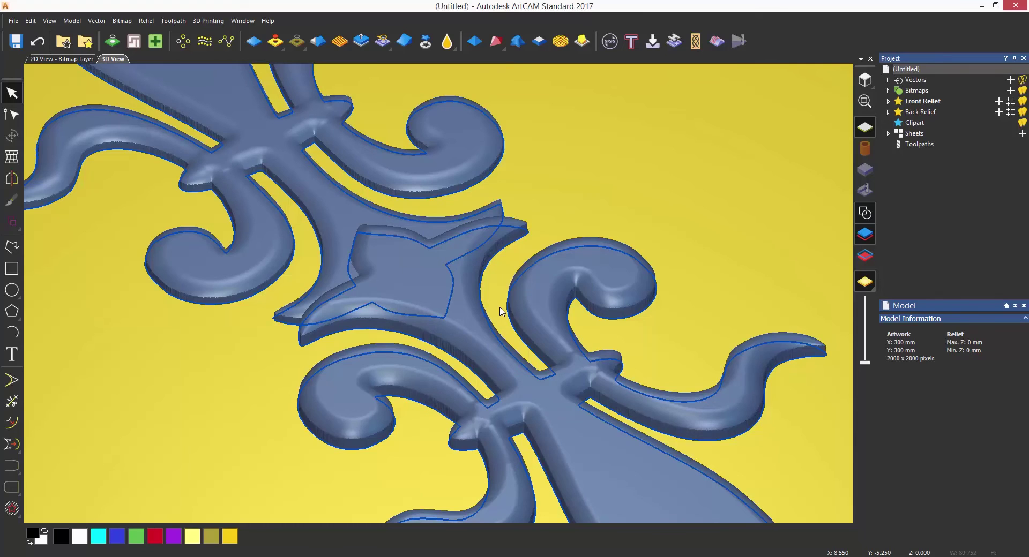
Select the fleur-de-lis outlines and paste them into the relief with a changed Relief Clipart combine mode
{"action": "left_click", "coordinate": [502, 311]}
{"action": "key", "text": "ctrl+t"}
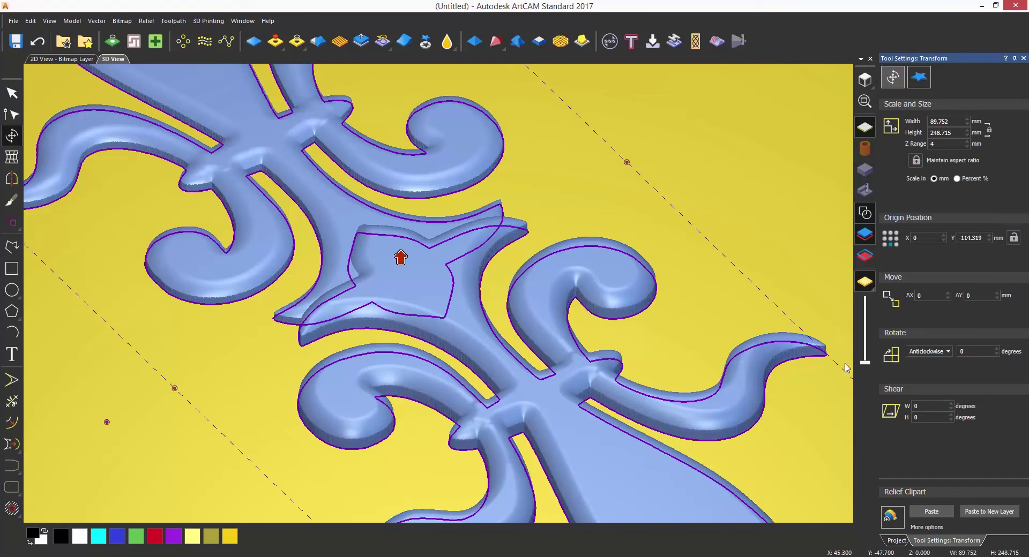
{"action": "left_click", "coordinate": [895, 515]}
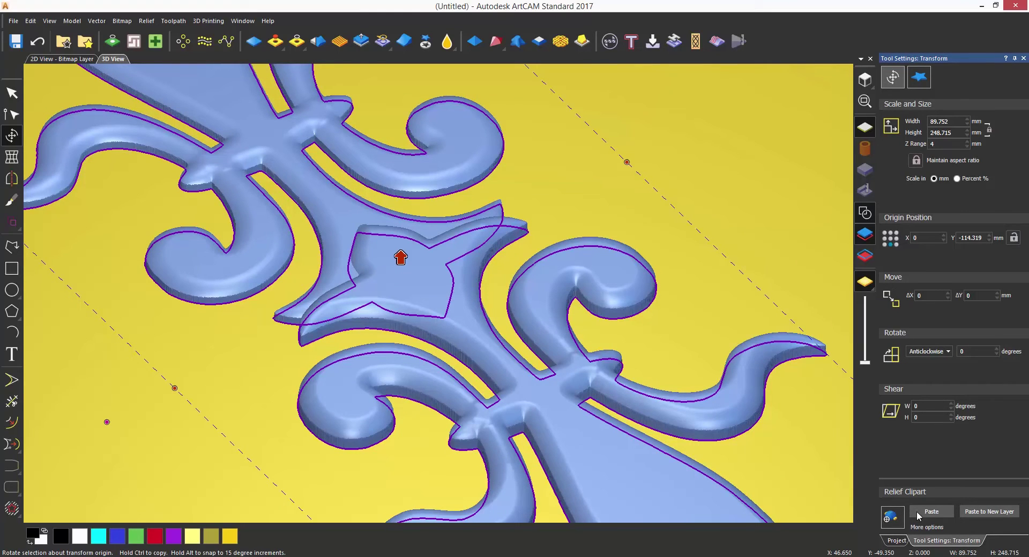
{"action": "left_click", "coordinate": [916, 511]}
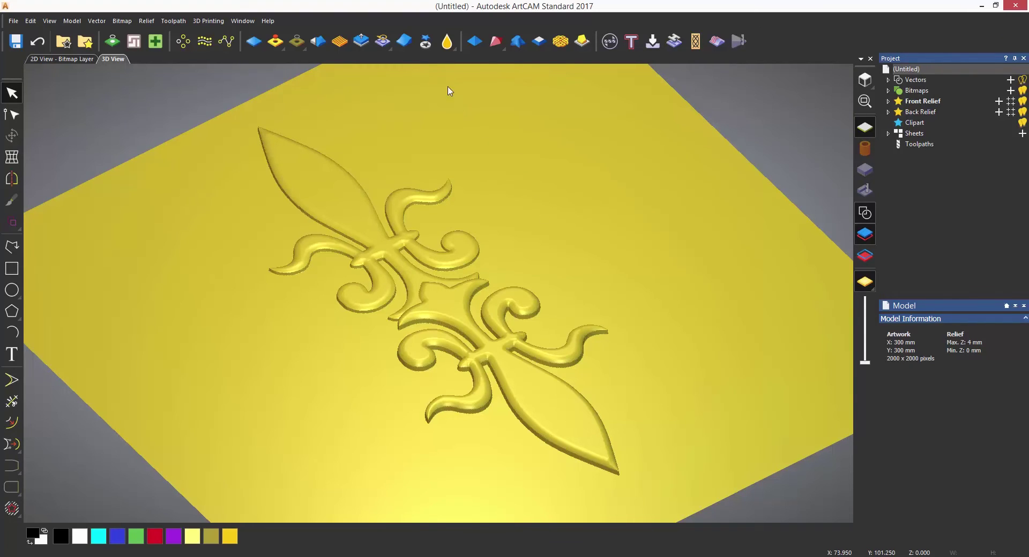
Cut out the fleur-de-lis pair again and paste a 90°-rotated copy about the centre into the relief
{"action": "left_click", "coordinate": [426, 46]}
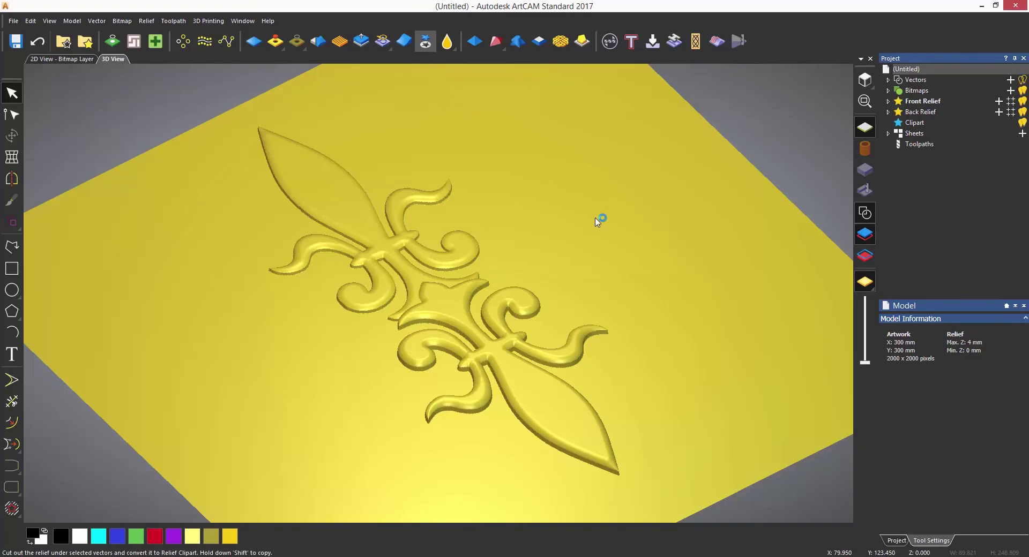
{"action": "left_click", "coordinate": [890, 239]}
{"action": "left_click_drag", "start_coordinate": [668, 195], "coordinate": [708, 347]}
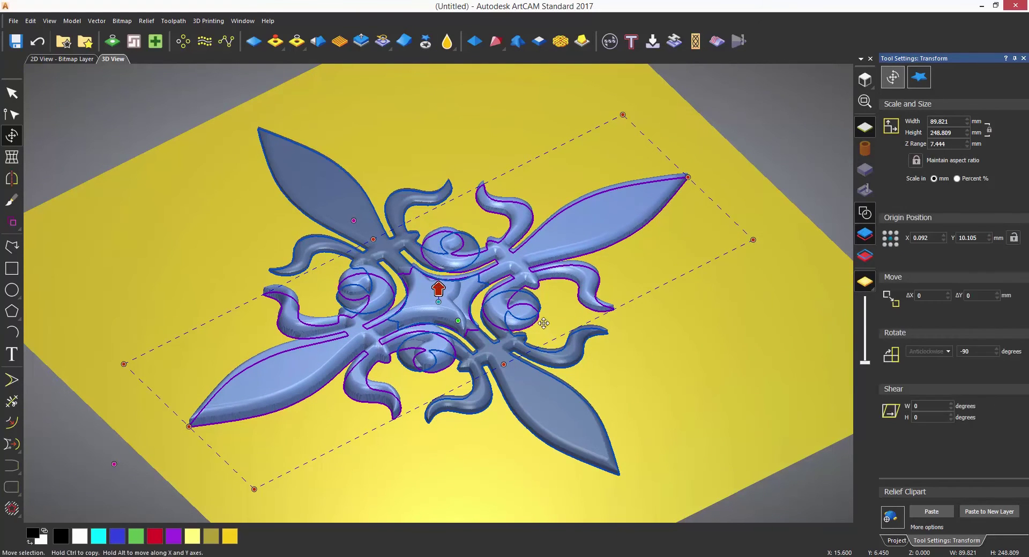
{"action": "left_click", "coordinate": [810, 472]}
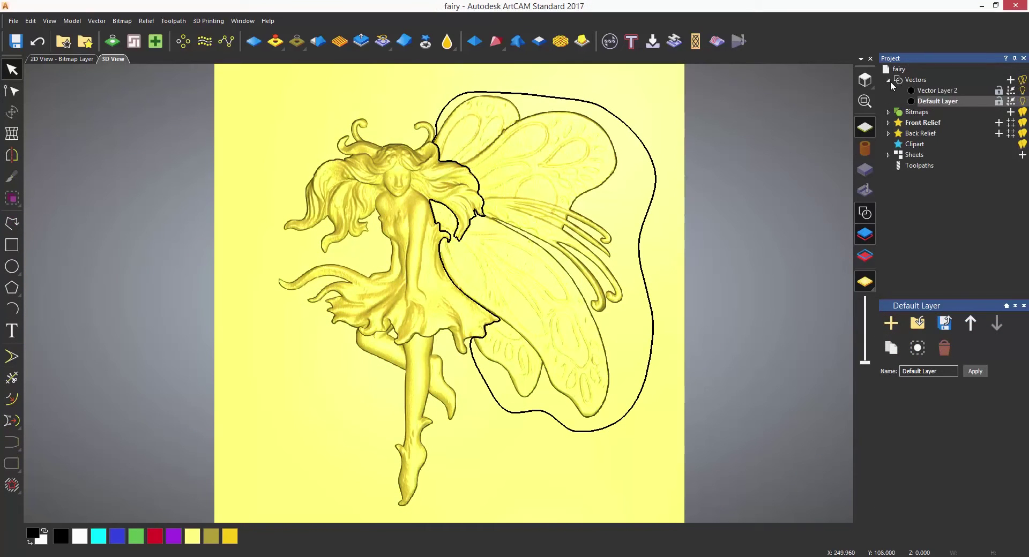
Cut the fairy's outlined wings out as 123.106 × 205.488 mm relief clipart, cancelling a trial move
{"action": "left_click", "coordinate": [618, 120]}
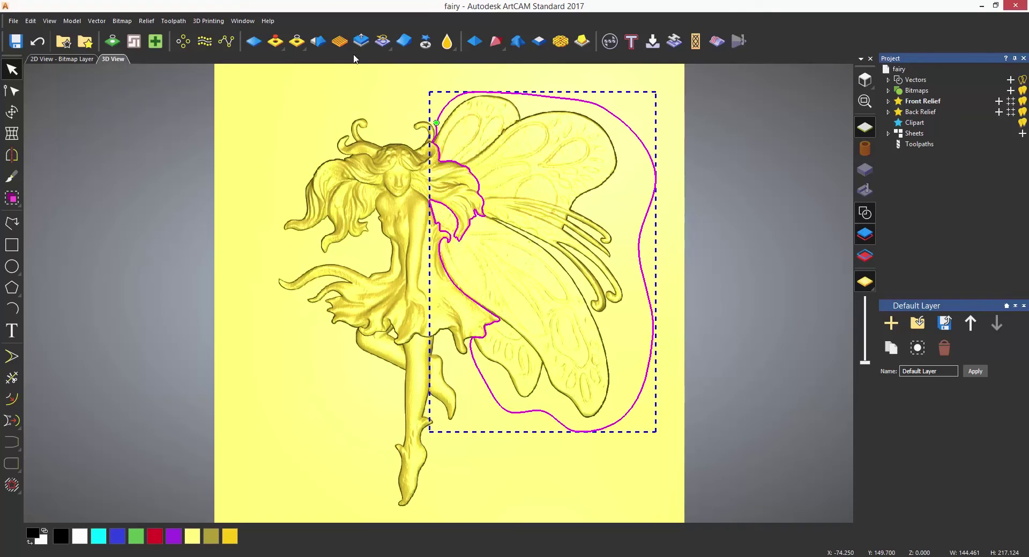
{"action": "left_click", "coordinate": [425, 47]}
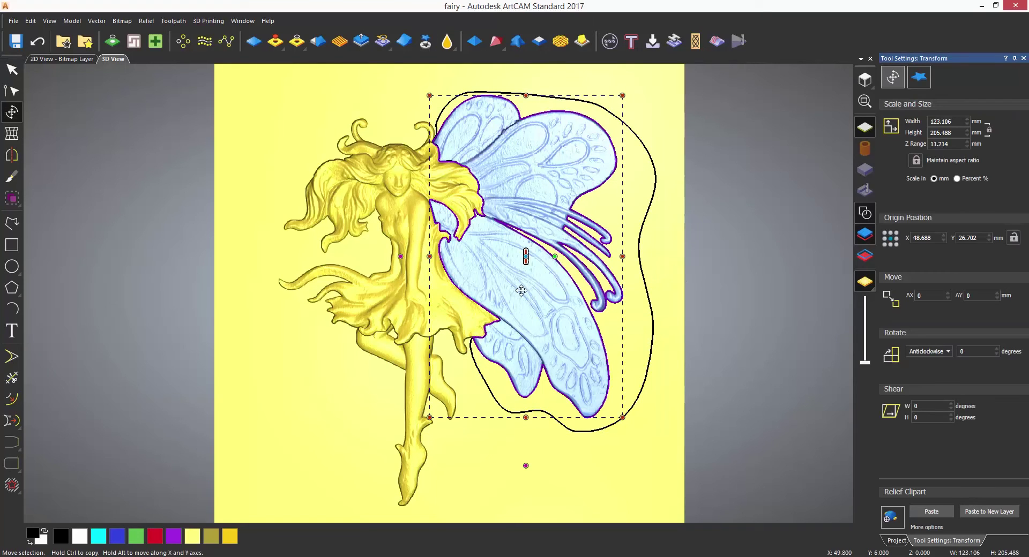
{"action": "left_click_drag", "start_coordinate": [522, 291], "coordinate": [571, 306]}
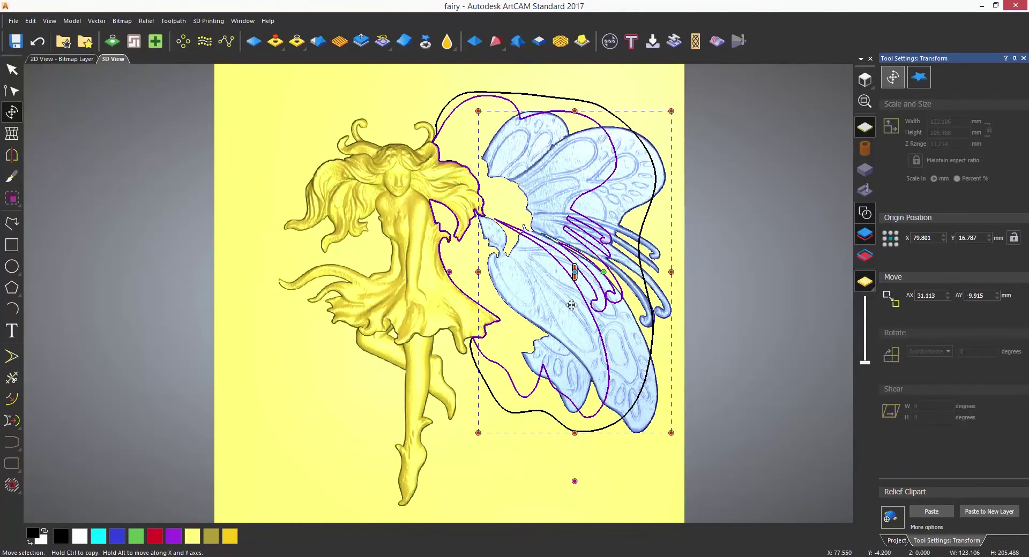
{"action": "key", "text": "Escape"}
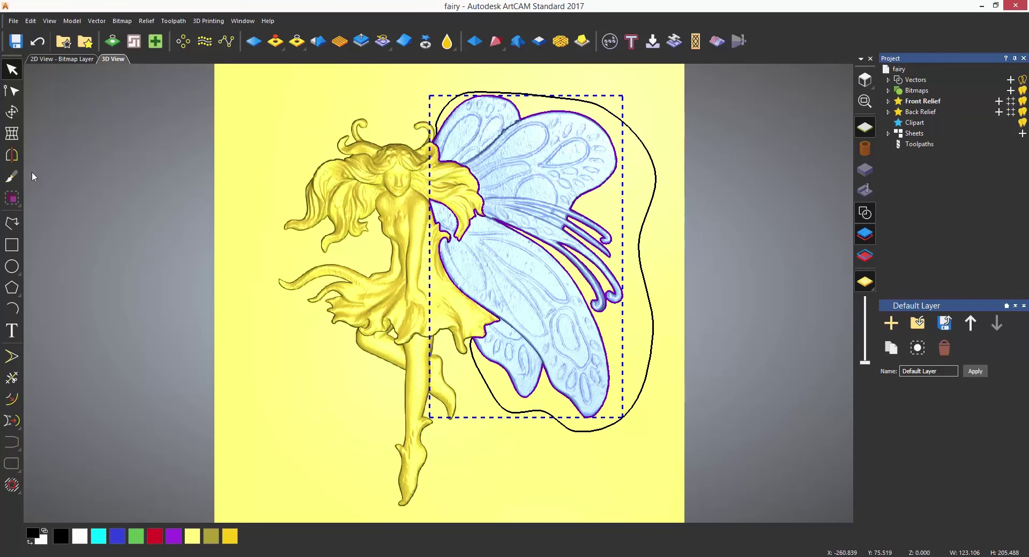
Mirror a copy of the wings across the model and drag it to the fairy's left side
{"action": "left_click", "coordinate": [12, 155]}
{"action": "left_click", "coordinate": [785, 193]}
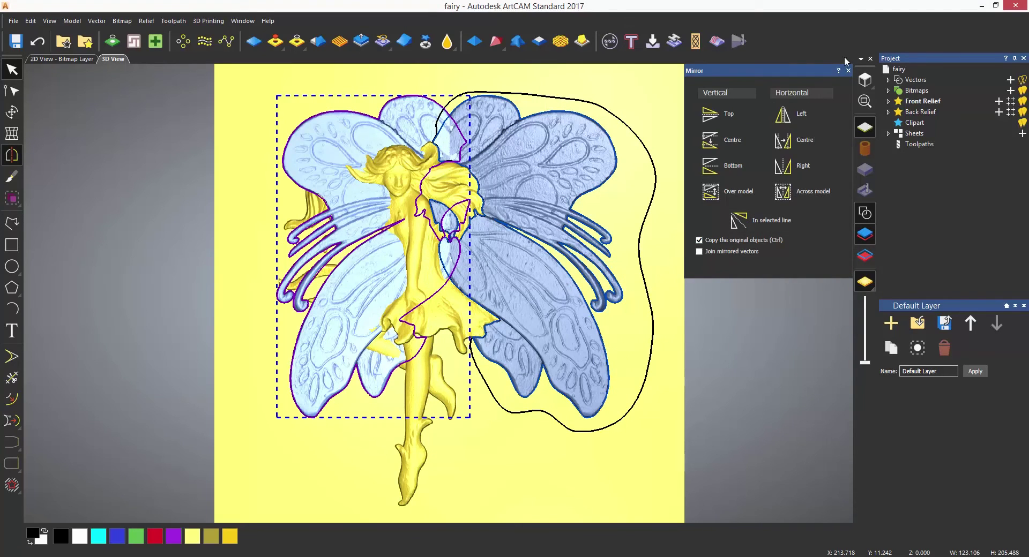
{"action": "left_click", "coordinate": [848, 70]}
{"action": "left_click_drag", "start_coordinate": [385, 275], "coordinate": [337, 276]}
{"action": "middle_click_drag", "start_coordinate": [514, 348], "coordinate": [332, 268]}
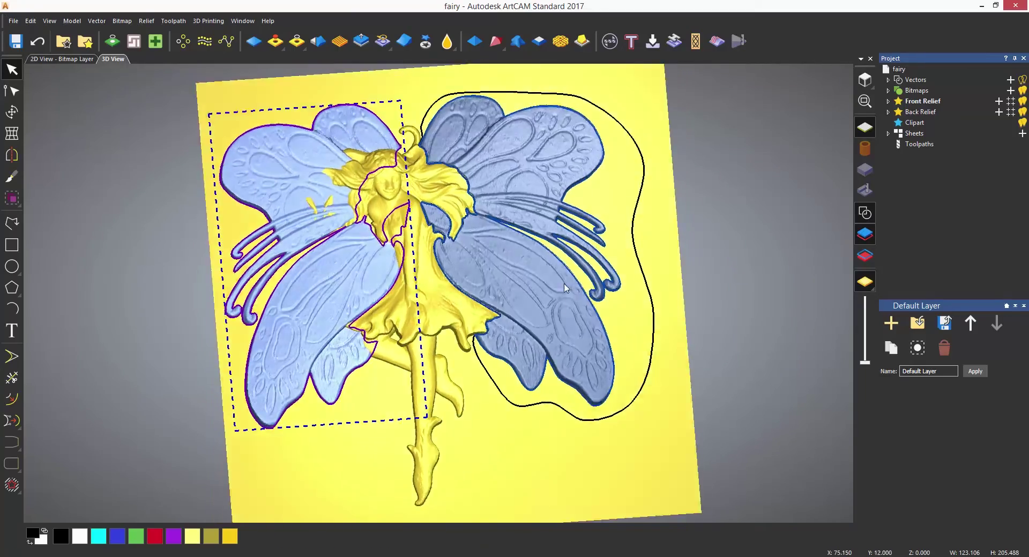
Select both wing cliparts together, spanning 274.932 × 217.124 mm
{"action": "scroll", "coordinate": [332, 268], "scroll_direction": "up", "scroll_amount": 3}
{"action": "left_click", "coordinate": [333, 266]}
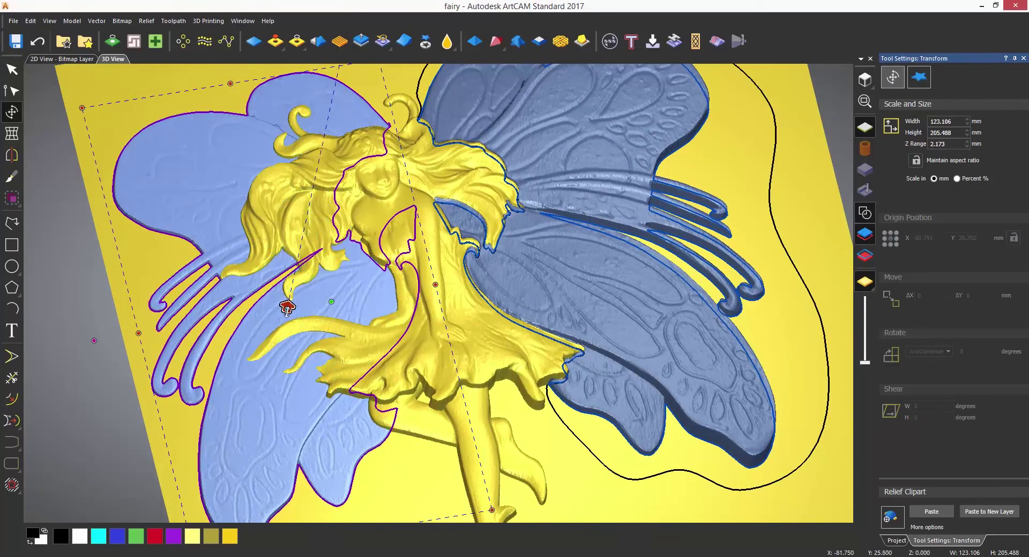
{"action": "left_click", "coordinate": [636, 290]}
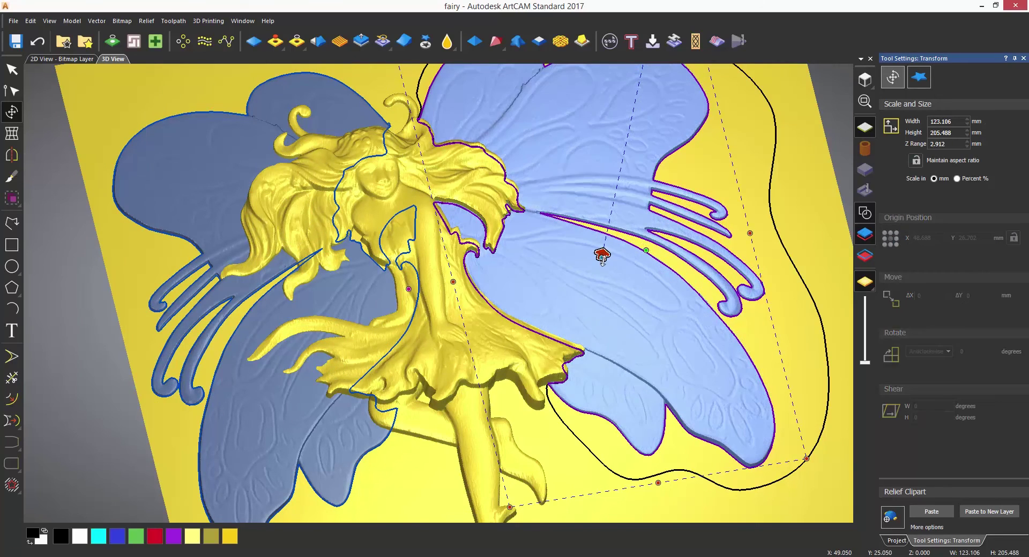
{"action": "key", "text": "ctrl+a"}
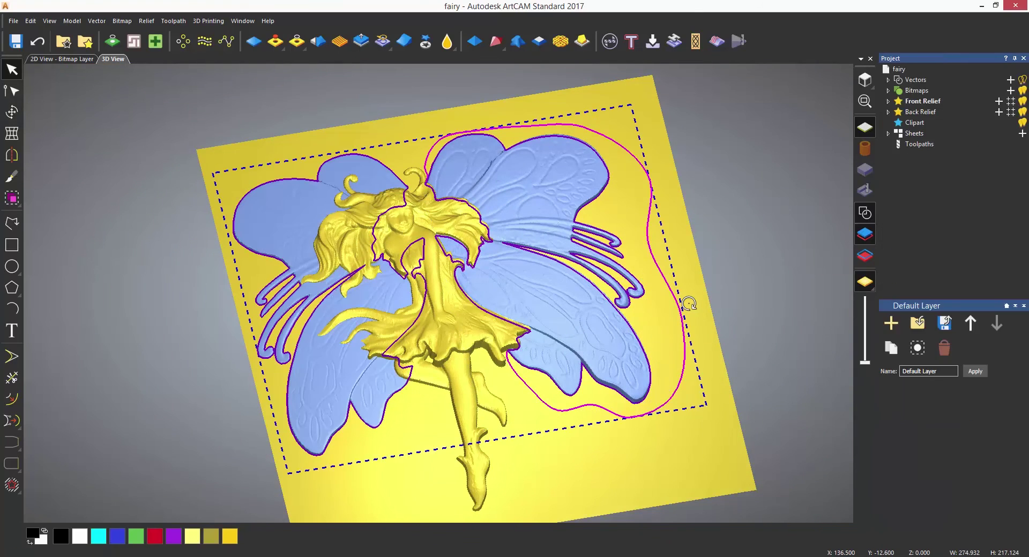